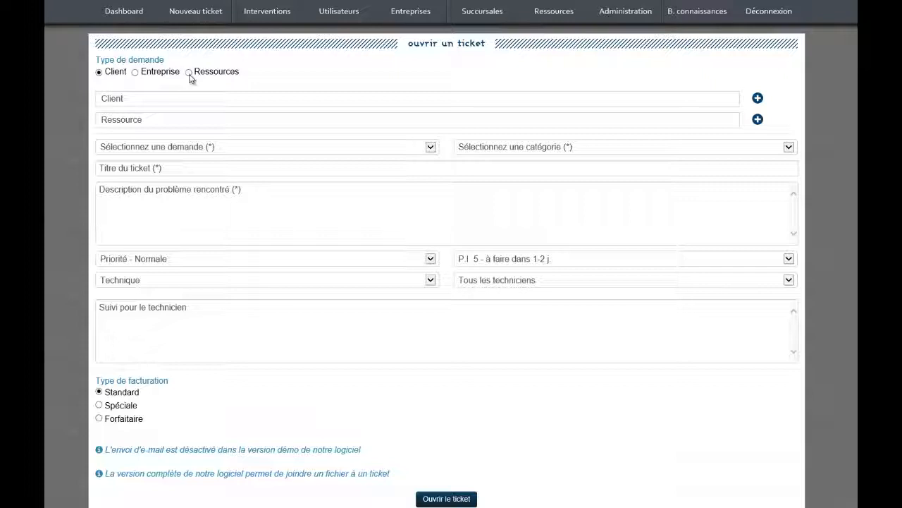
Set the ticket's client to the test client found by searching 'test'.
click(128, 101)
text(test Test)
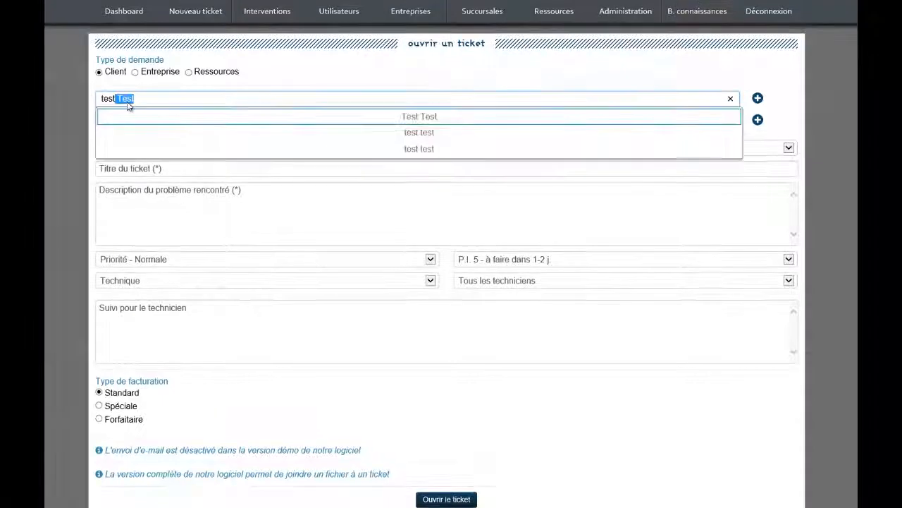
click(372, 134)
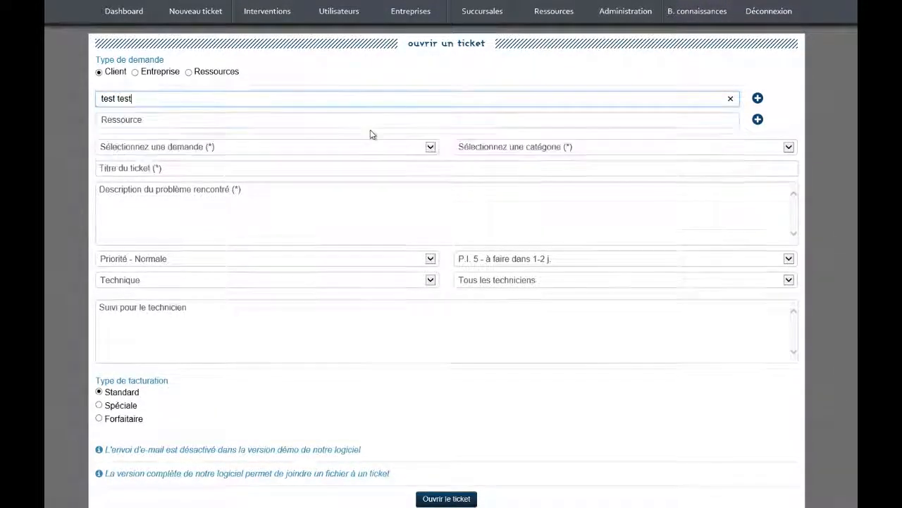
Choose HP, Compaq 6710b, CNU7332579 as the ticket's resource.
click(168, 118)
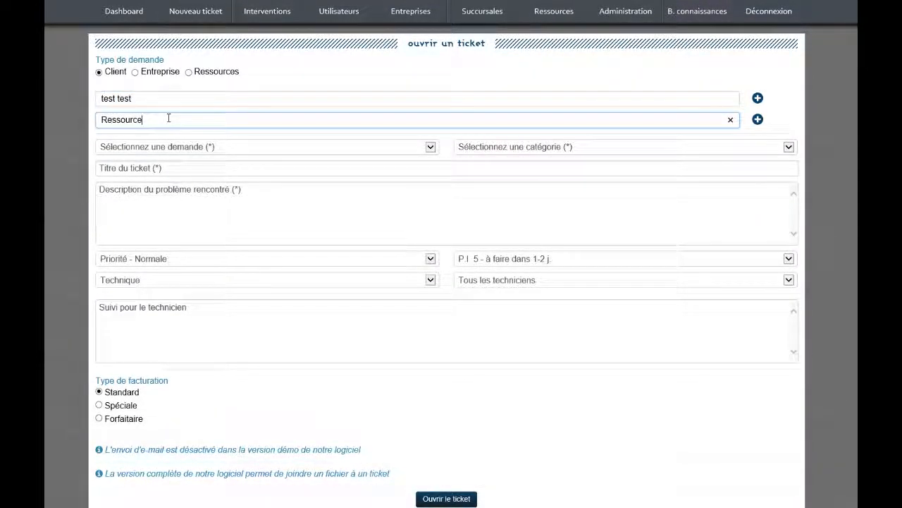
text(hp, dc7900, CZC9264v28)
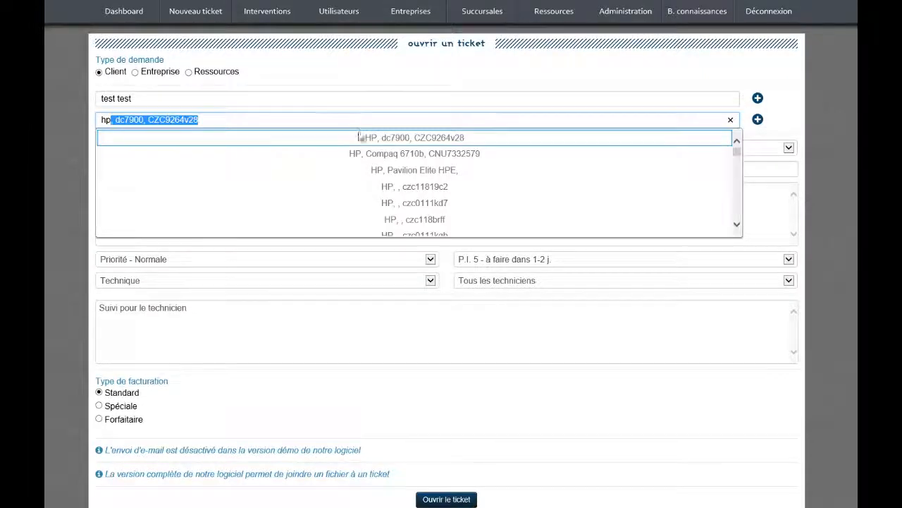
click(375, 154)
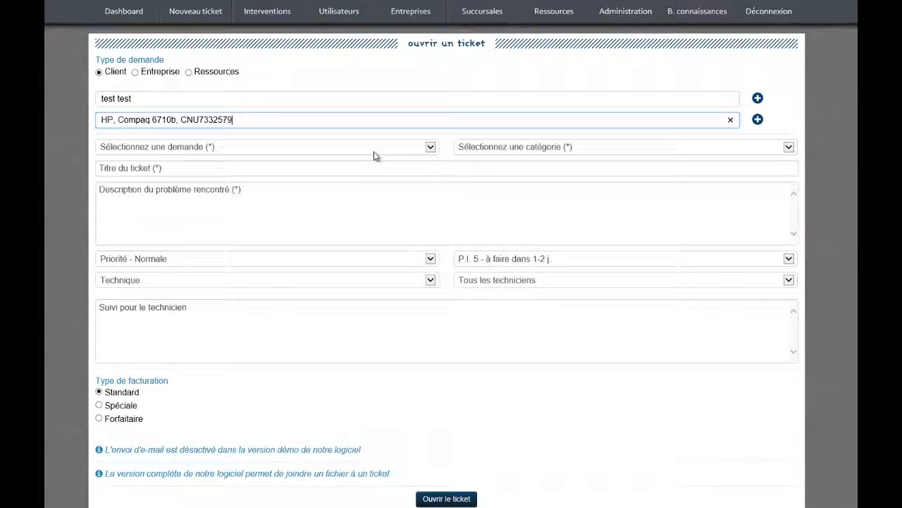
click(326, 148)
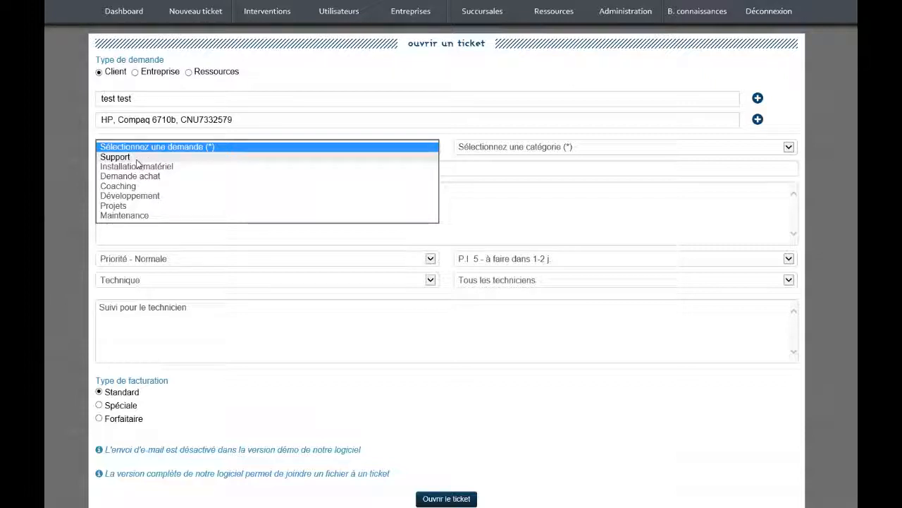
Set the request type to Support and the ticket category to Autre.
click(137, 158)
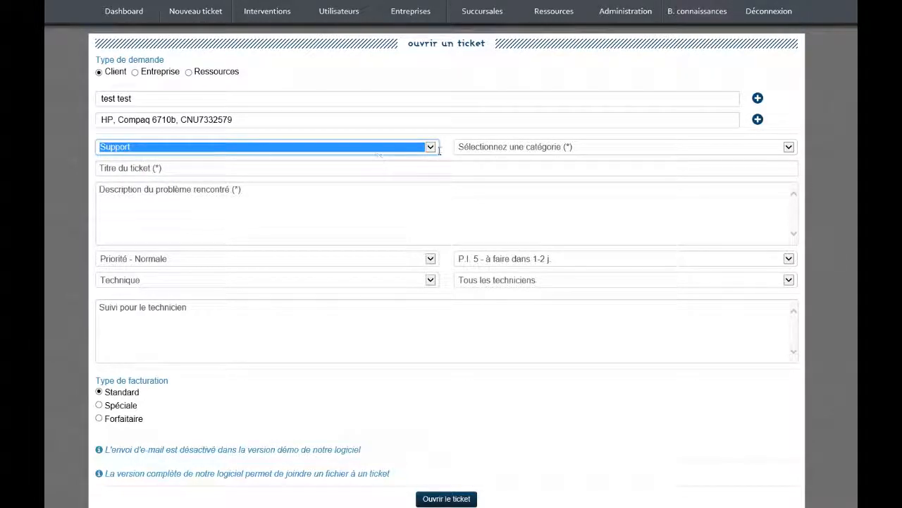
click(479, 148)
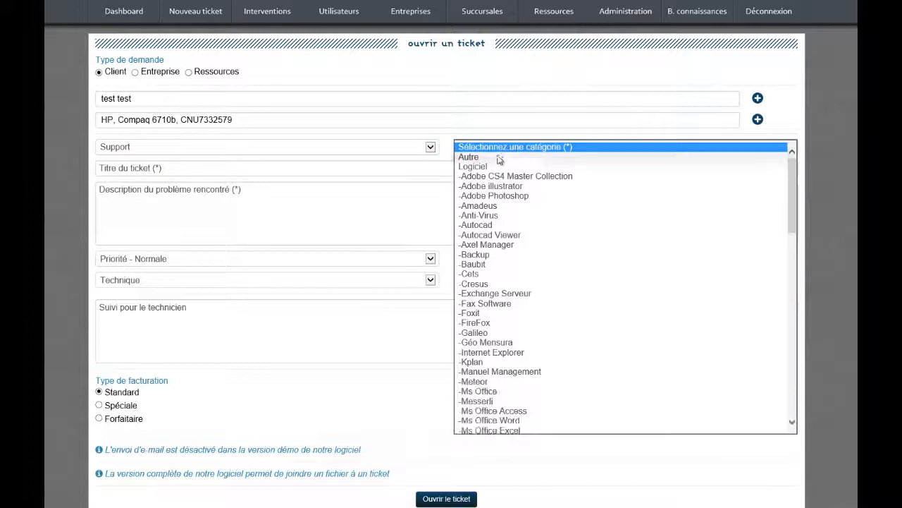
click(483, 157)
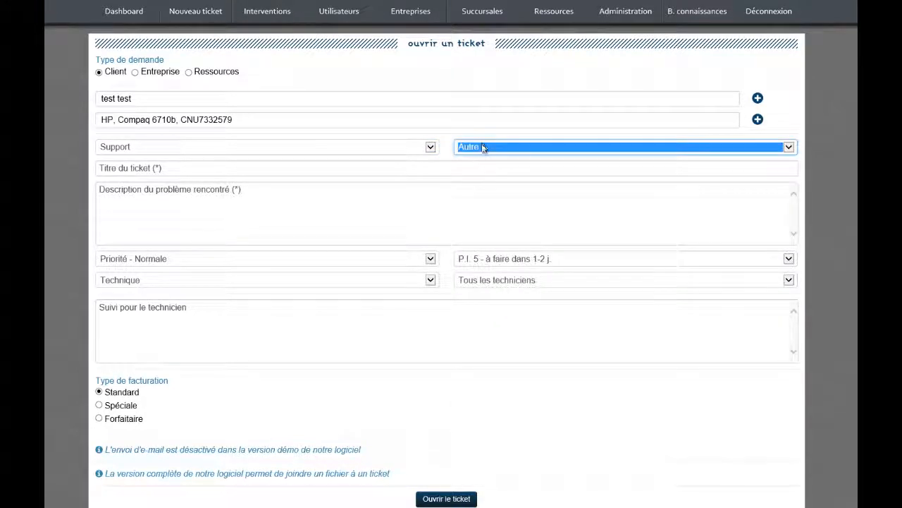
click(485, 148)
scroll(532, 311, down, 15)
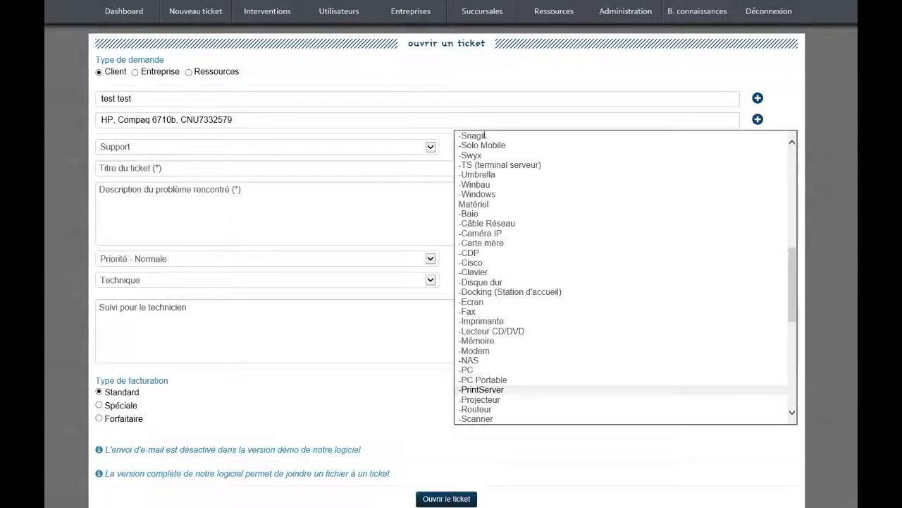
click(393, 149)
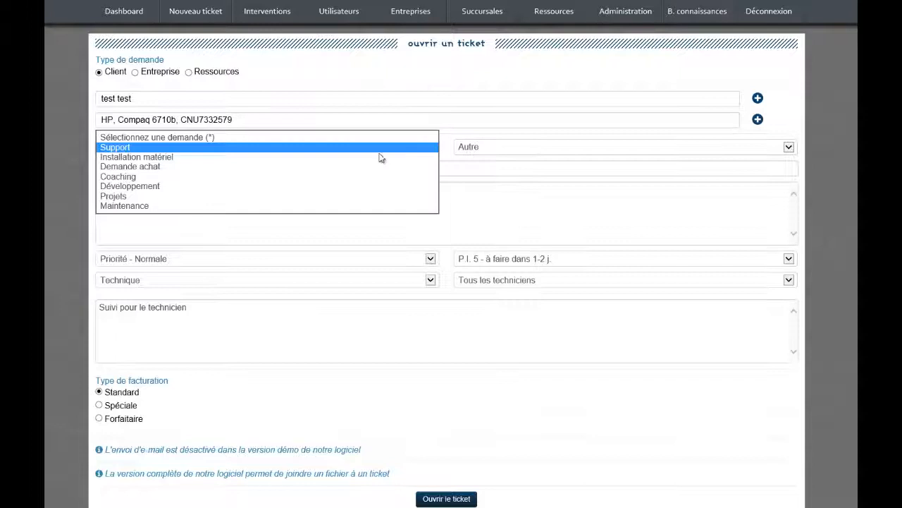
click(154, 148)
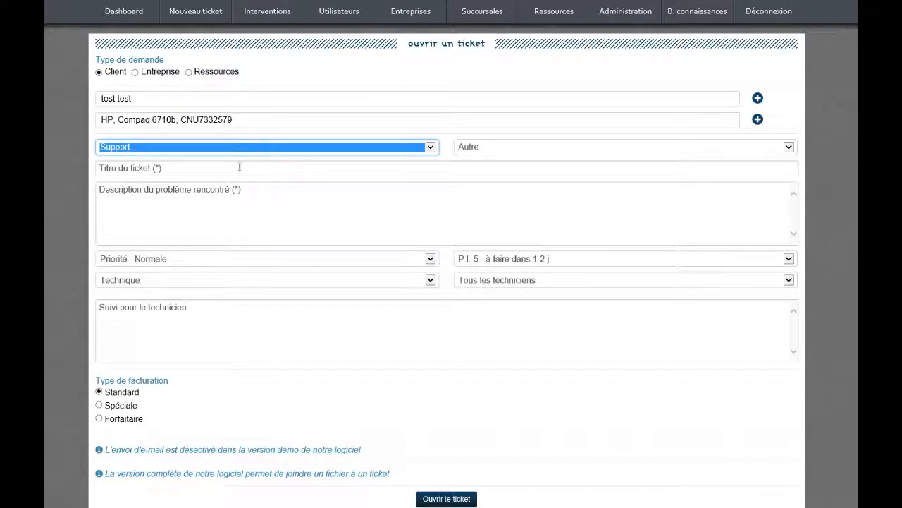
click(202, 170)
Title the ticket 'Test' and enter 'test' as the problem description.
text(Test)
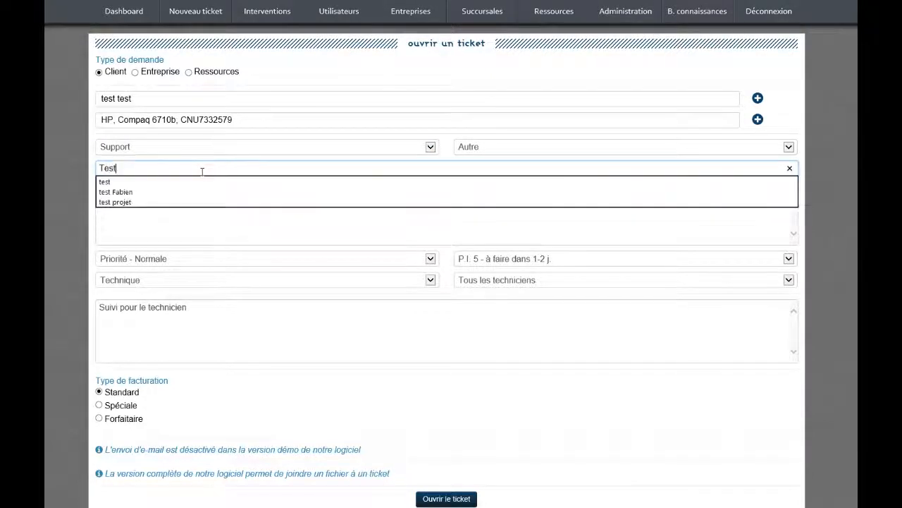
key(Tab)
text(test)
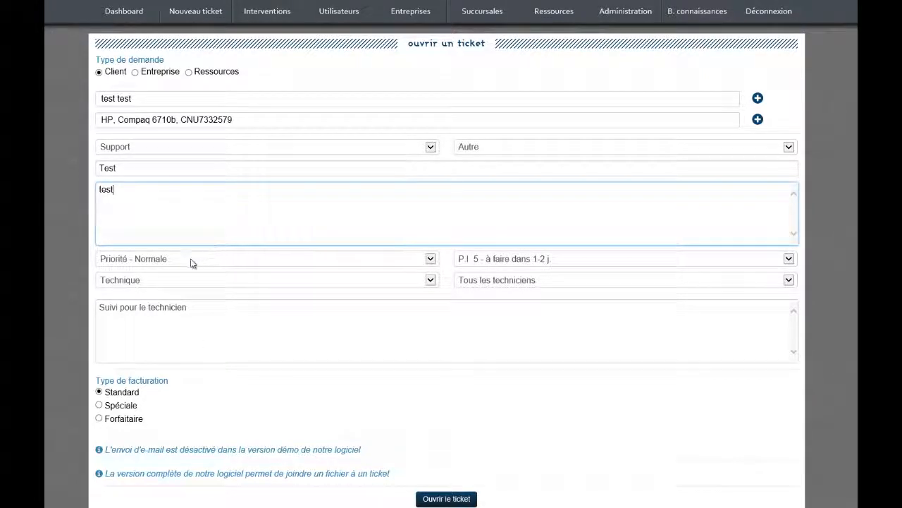
click(291, 266)
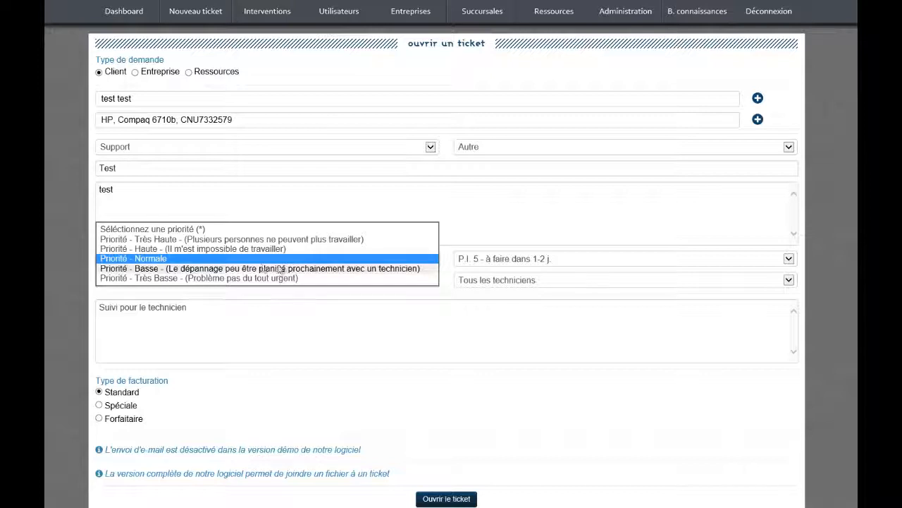
Keep priority Normale and internal priority 'P.I. 5 - à faire dans 1-2 j.'.
click(143, 258)
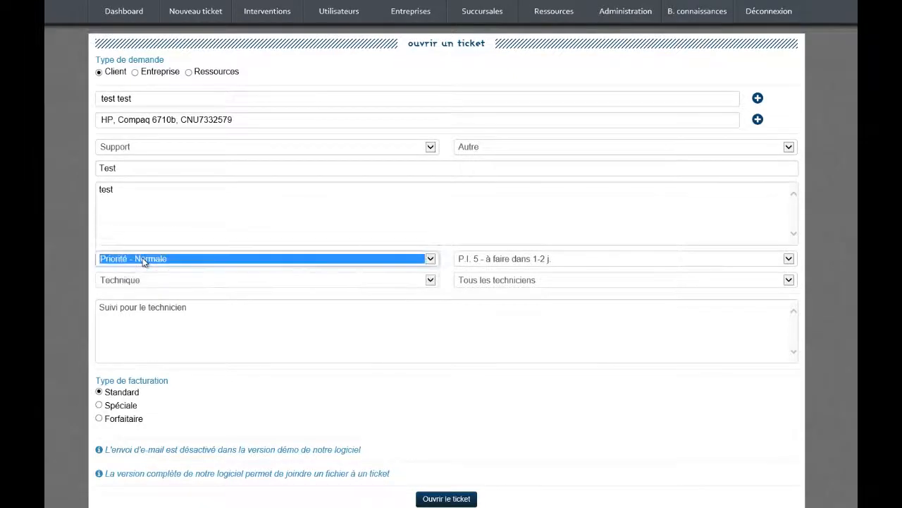
click(605, 266)
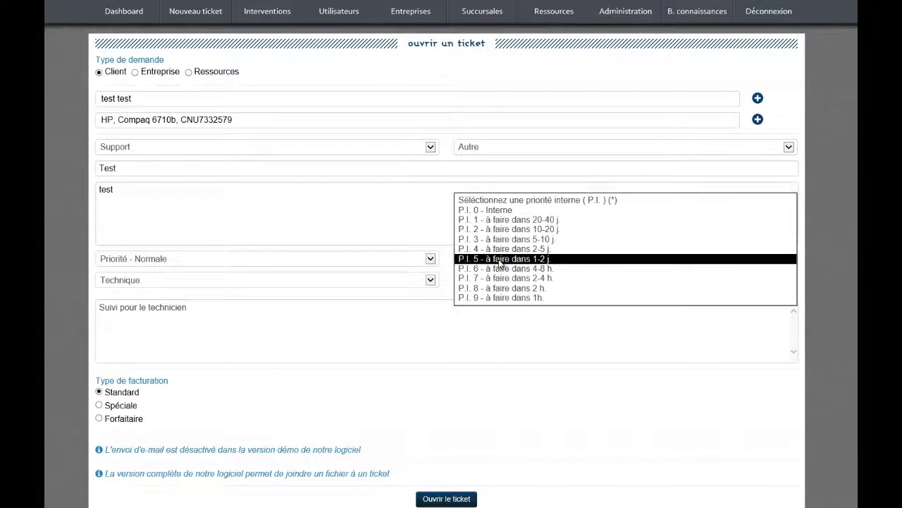
click(500, 259)
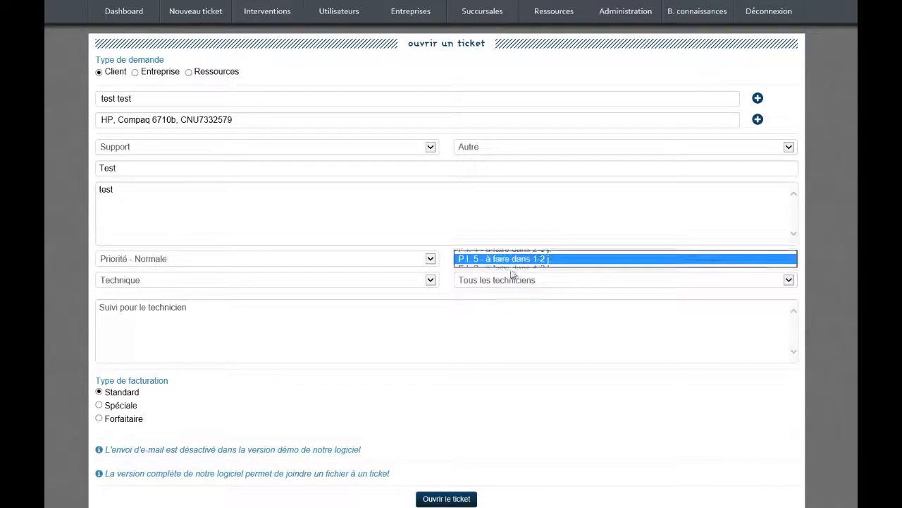
click(296, 281)
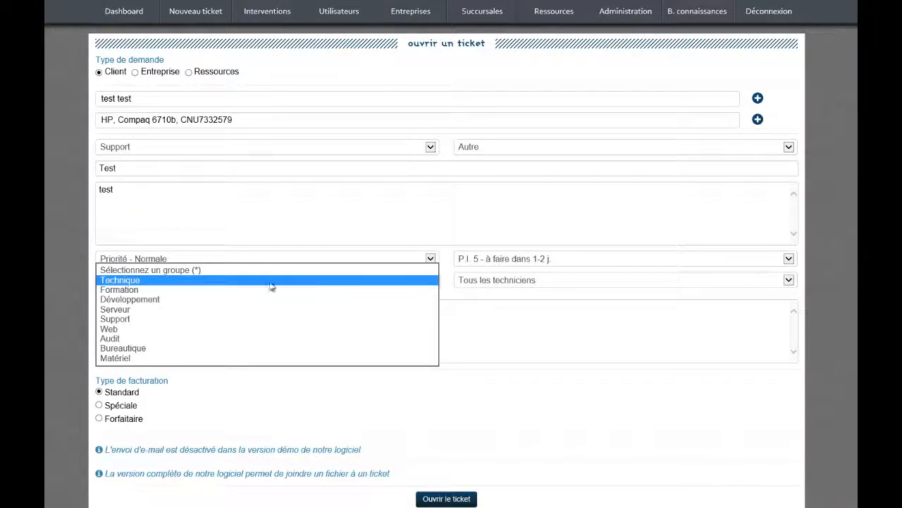
Assign the ticket to the Technique group with 'Tous les techniciens' as technician.
click(217, 280)
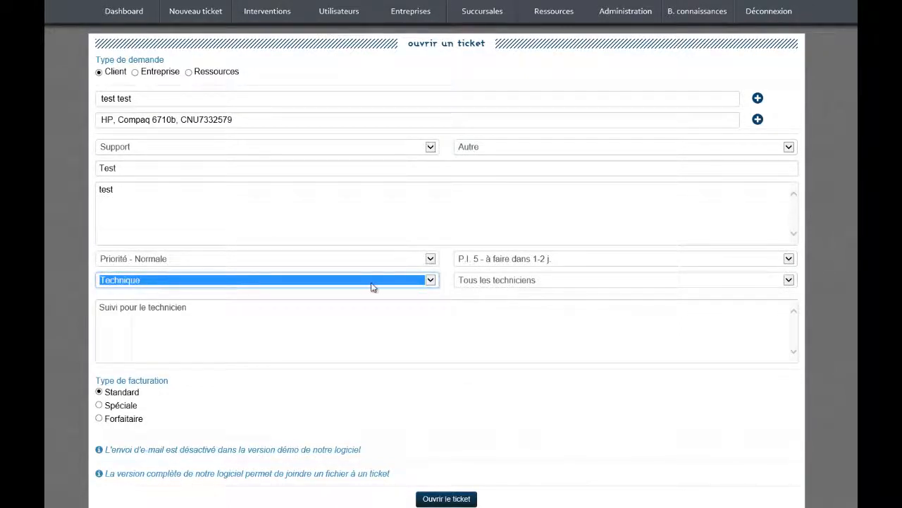
click(511, 283)
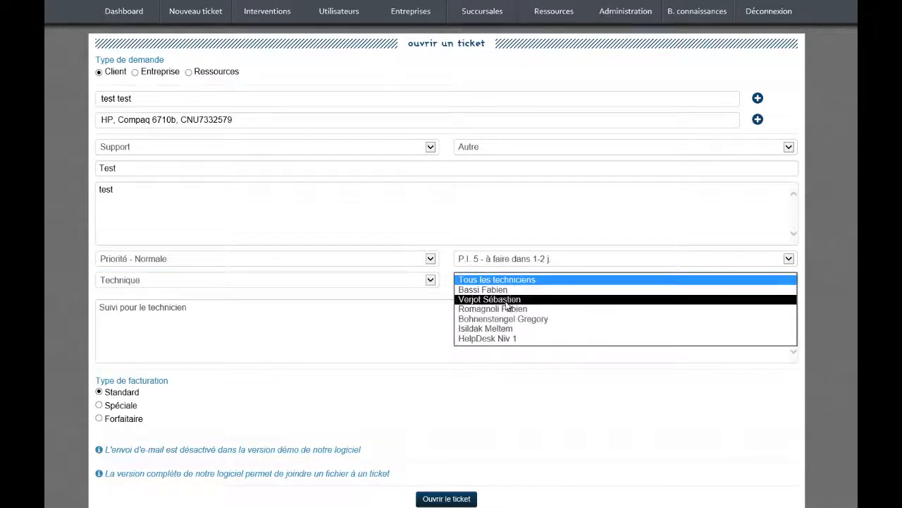
click(500, 300)
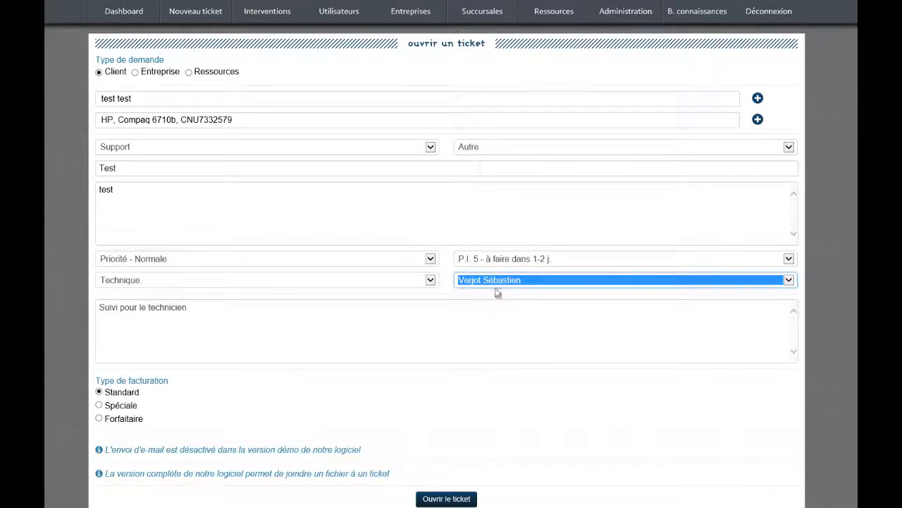
click(495, 280)
click(495, 262)
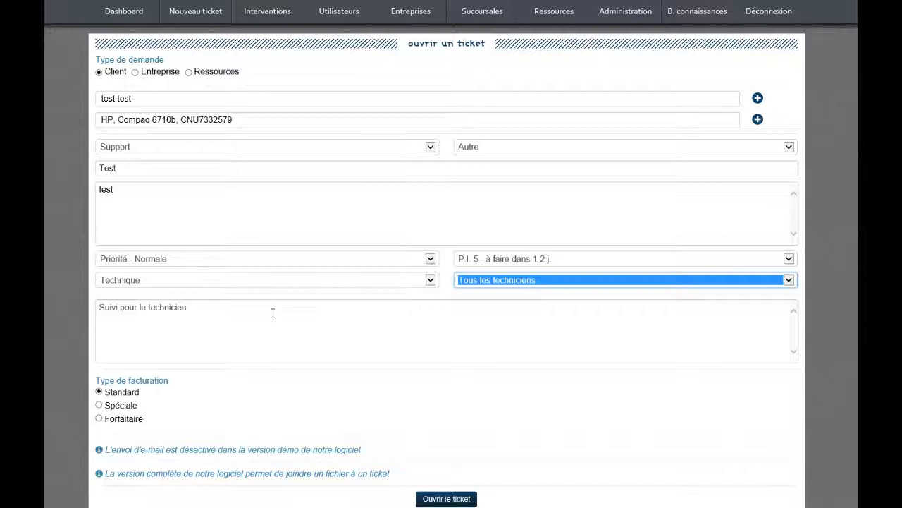
click(248, 314)
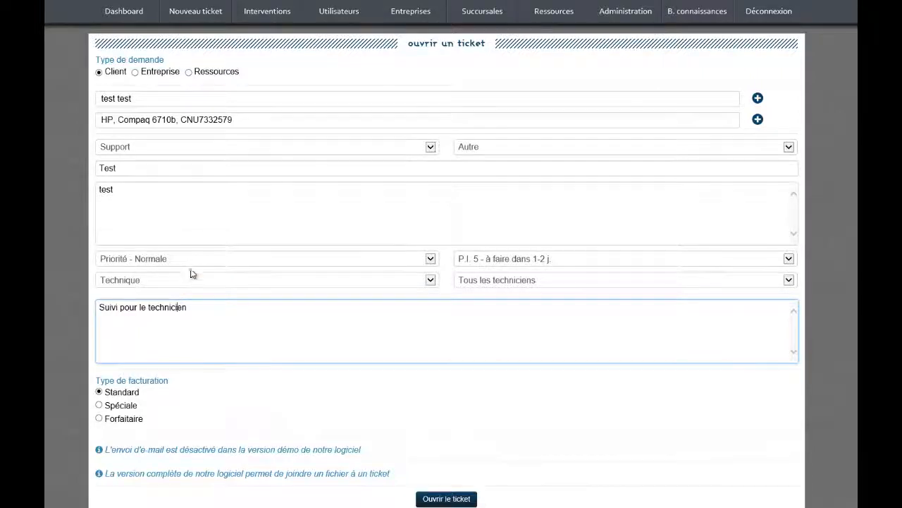
click(190, 214)
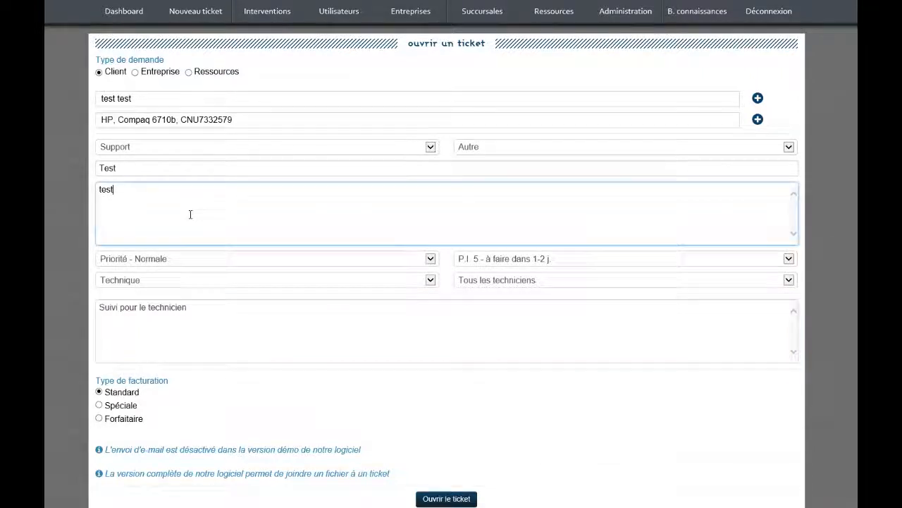
double_click(144, 194)
click(143, 195)
Set the ticket's billing type to Standard.
click(100, 418)
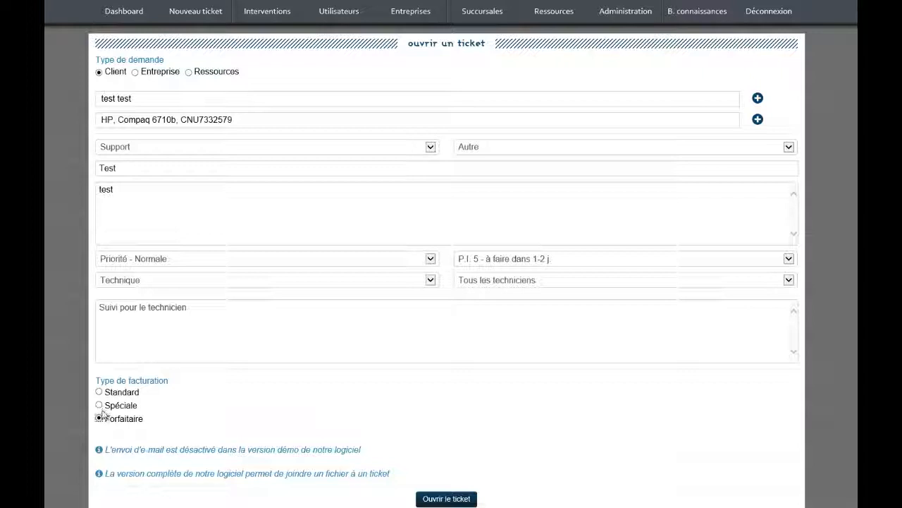
click(99, 405)
click(99, 393)
Submit the ticket with 'Ouvrir le ticket'.
scroll(459, 425, down, 2)
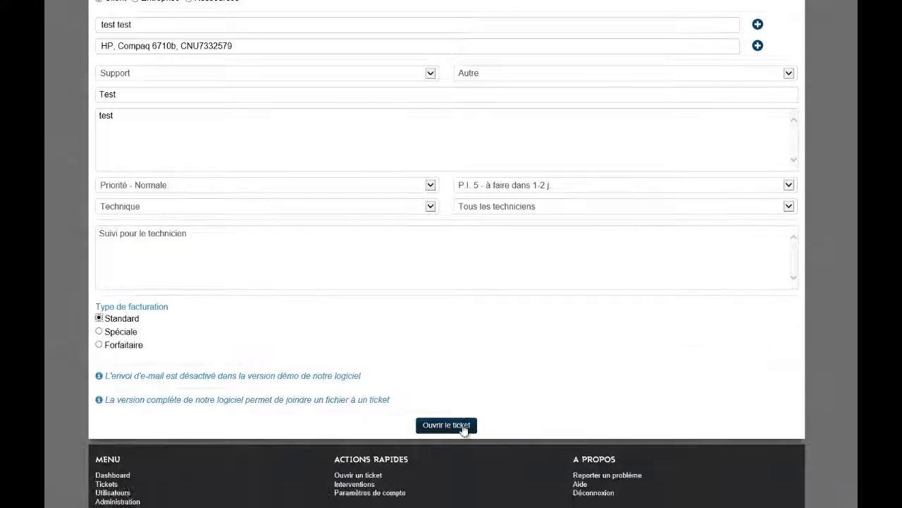
scroll(463, 431, up, 2)
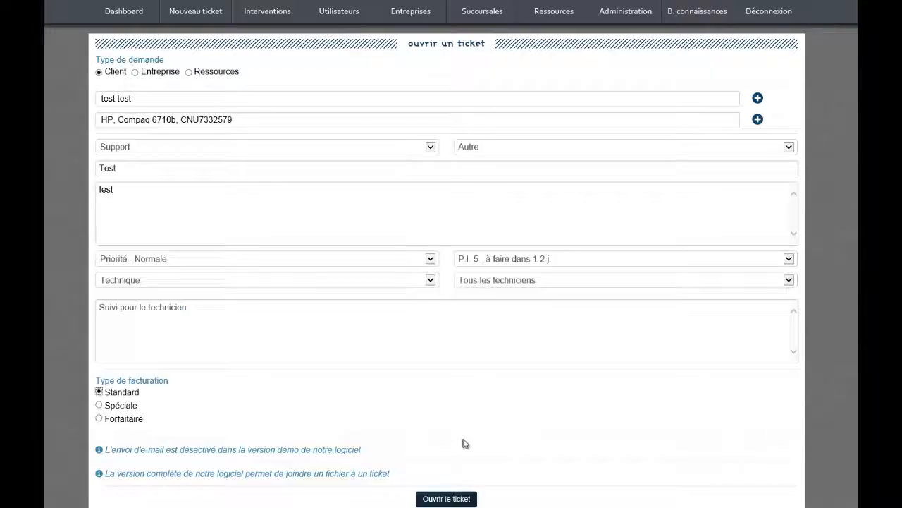
click(446, 498)
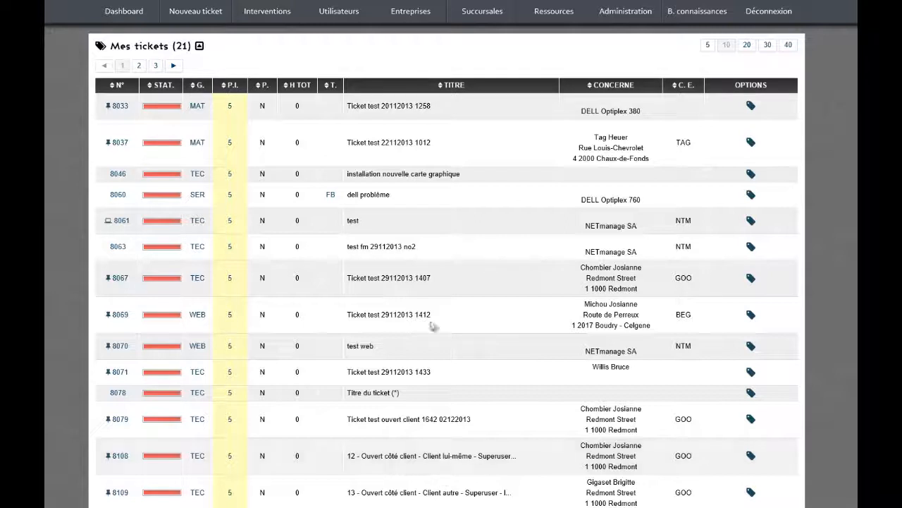
Start a new ticket form with the request type set to Ressources.
click(208, 12)
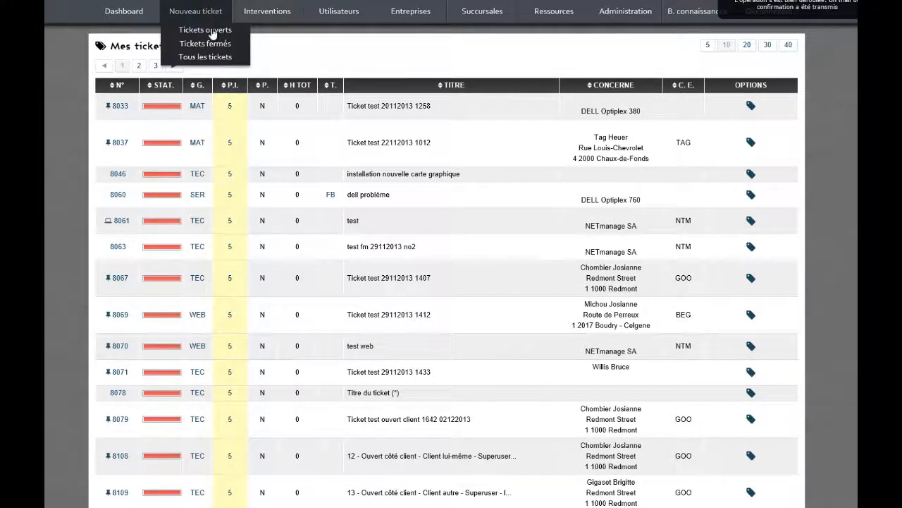
click(209, 31)
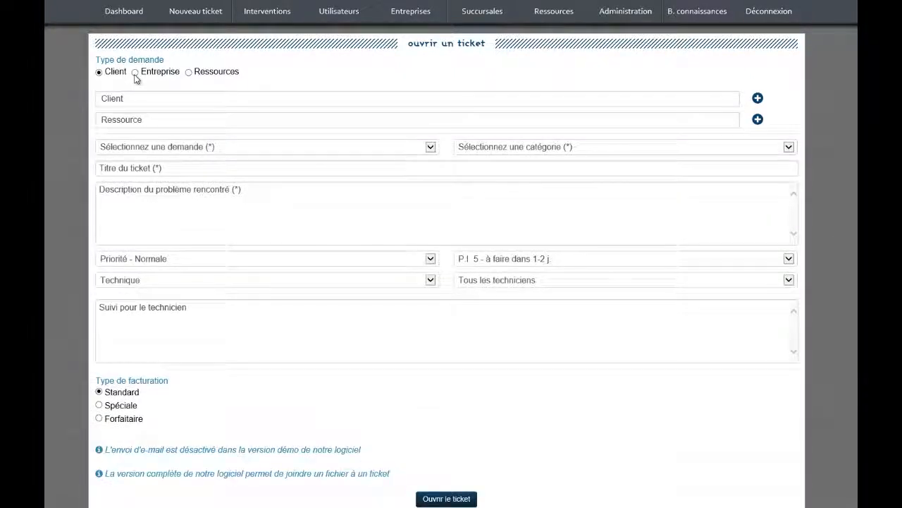
click(189, 73)
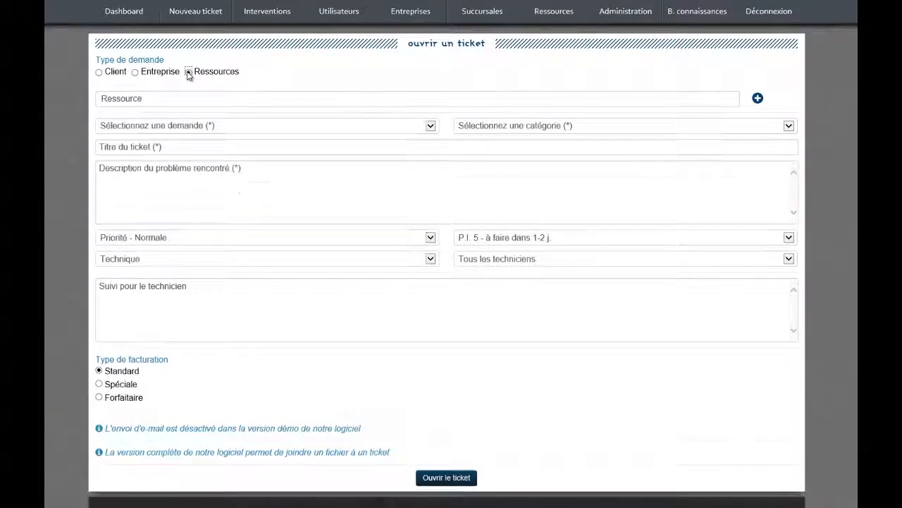
Browse resource suggestions for 'hp', then clear the Ressource field so it stays empty.
click(147, 98)
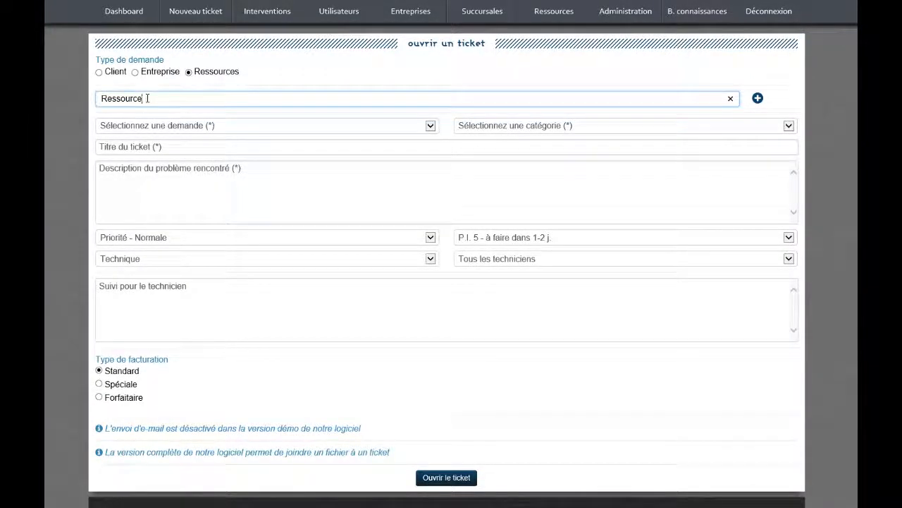
text(hp, dc7900, CZC9264v28)
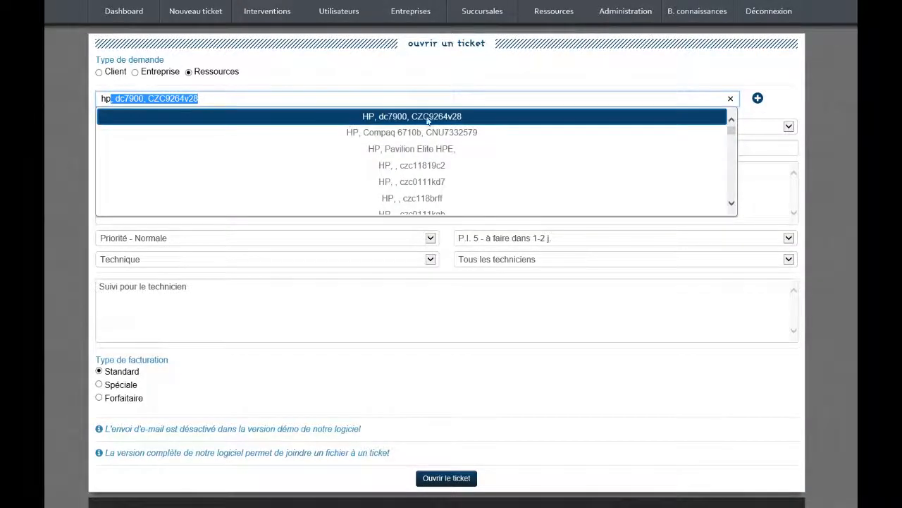
scroll(431, 173, down, 3)
scroll(435, 173, down, 1)
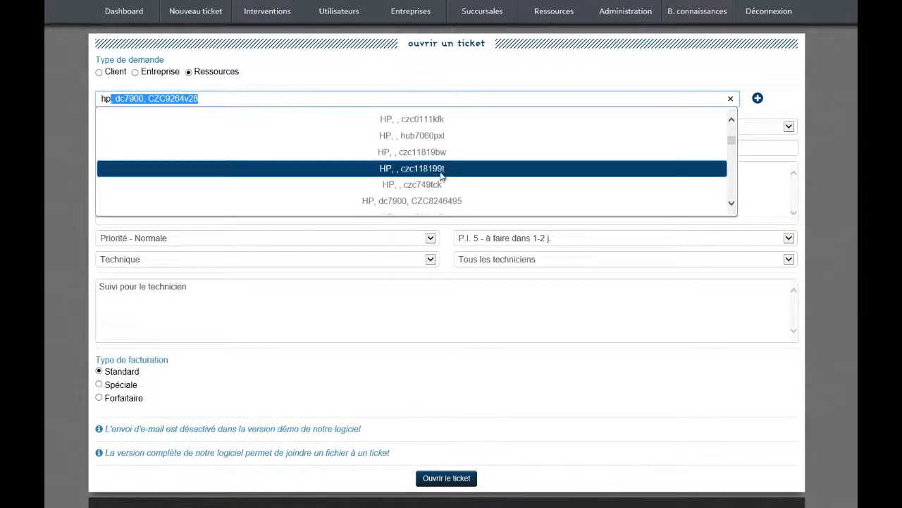
scroll(431, 168, up, 4)
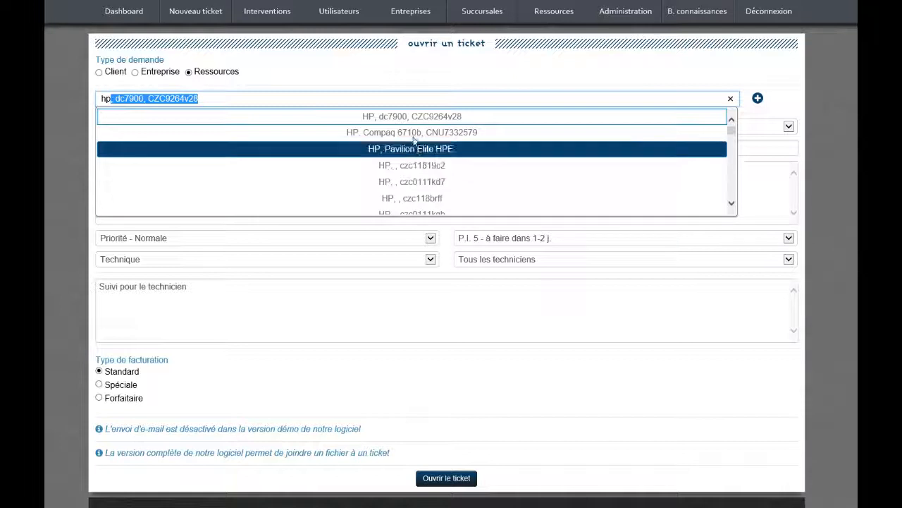
click(232, 95)
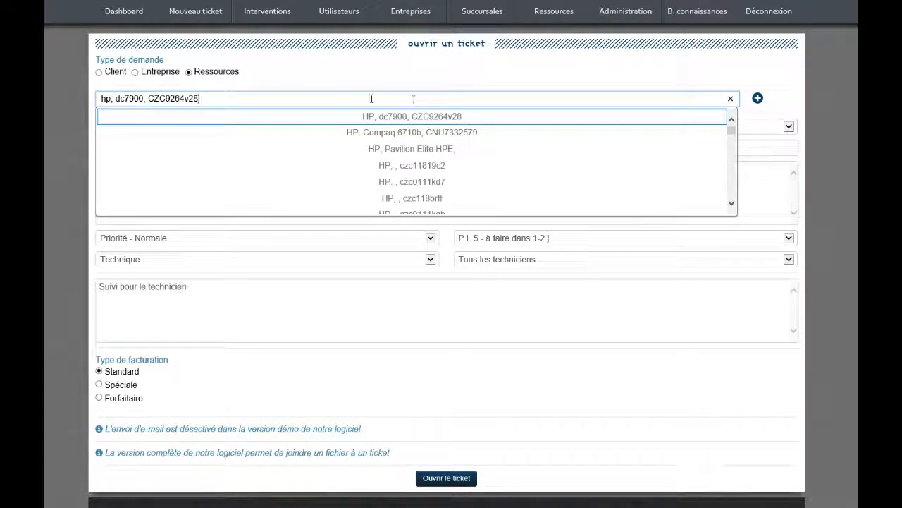
drag(240, 99, 99, 99)
key(BackSpace)
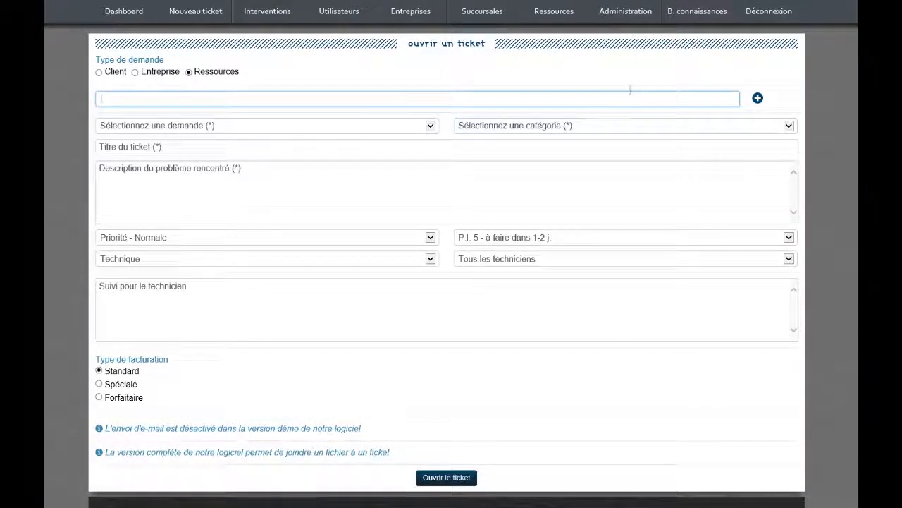
click(758, 99)
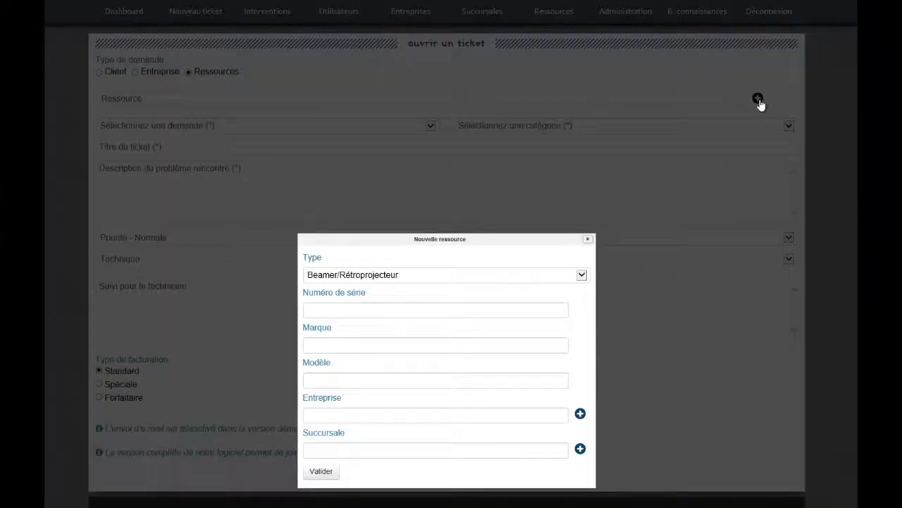
click(368, 162)
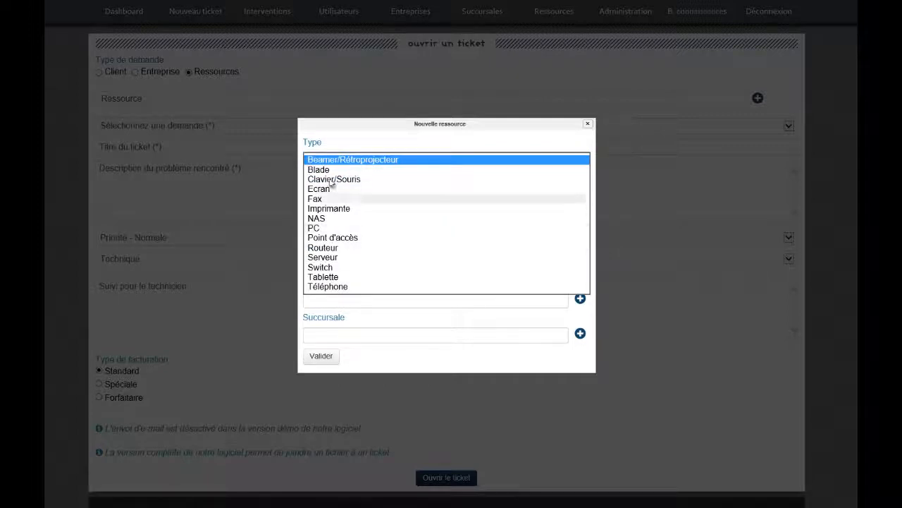
click(336, 289)
click(322, 191)
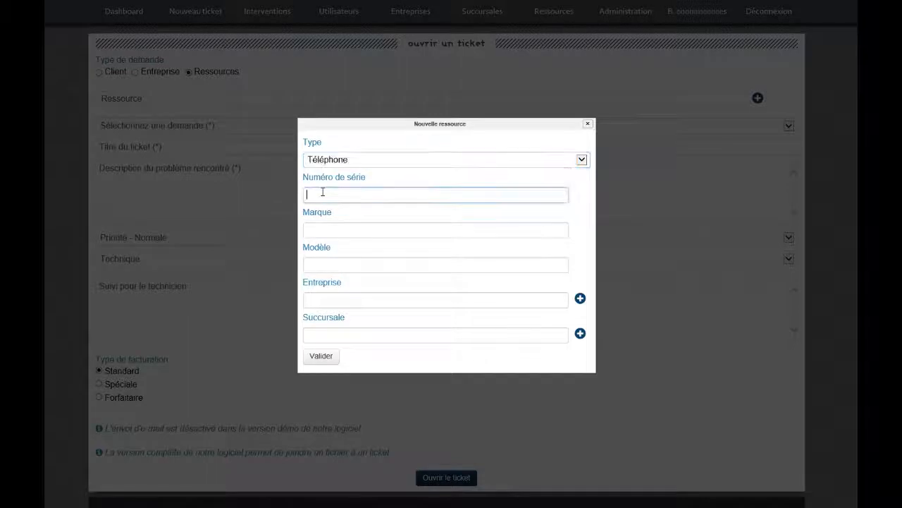
key(Tab)
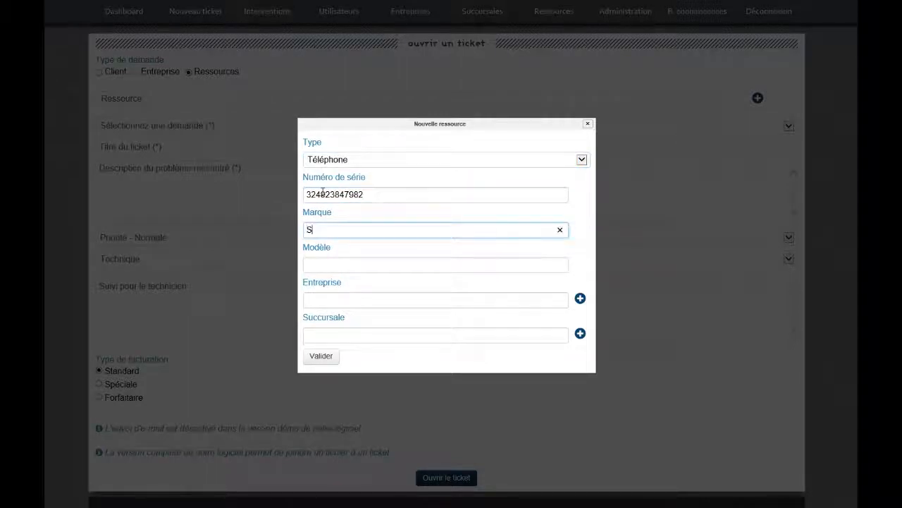
key(Tab)
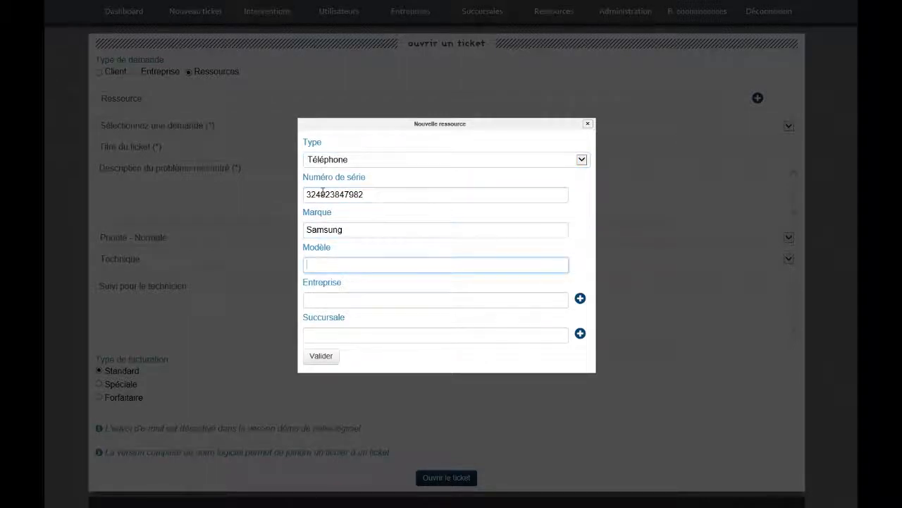
key(Tab)
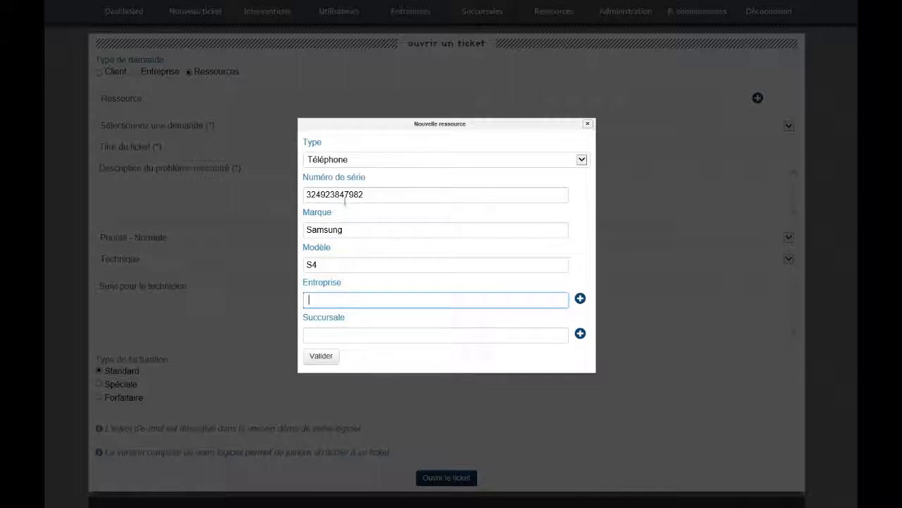
click(319, 358)
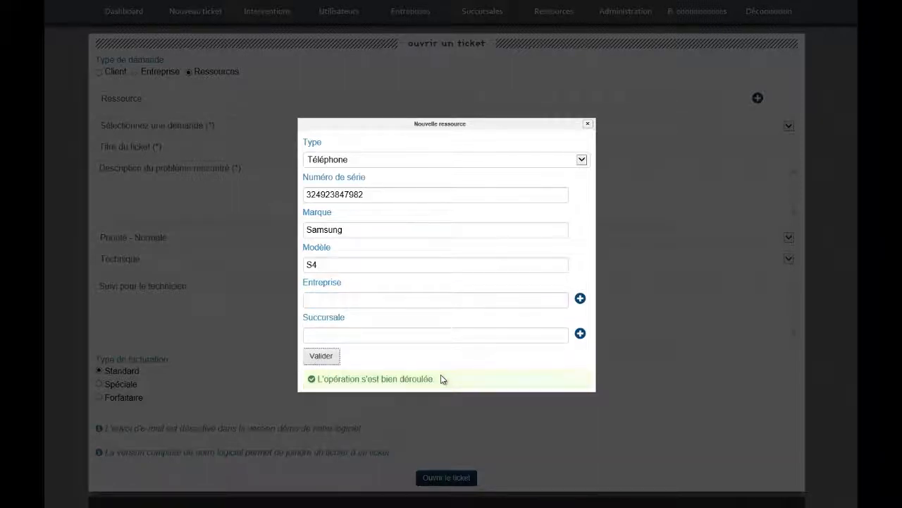
click(590, 125)
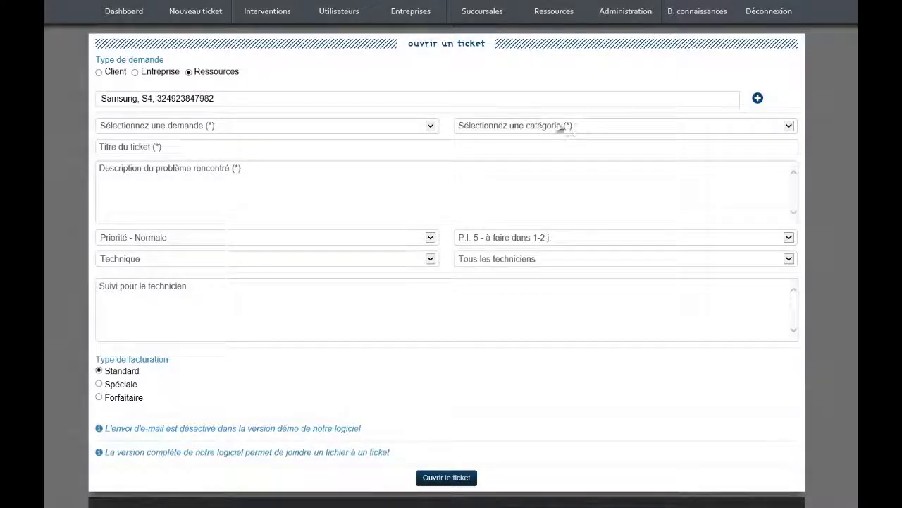
Set the request to Support and switch the ticket type to Entreprise for XTest.
drag(215, 99, 108, 127)
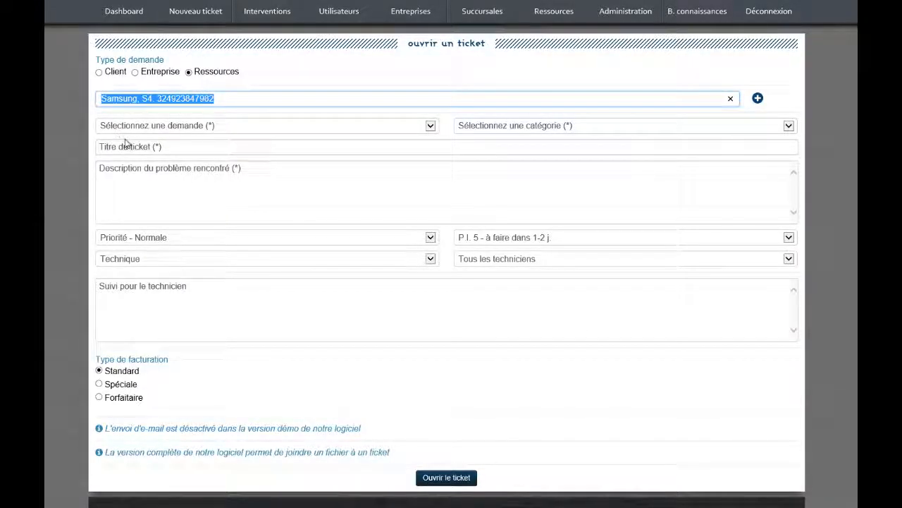
key(shift+Tab)
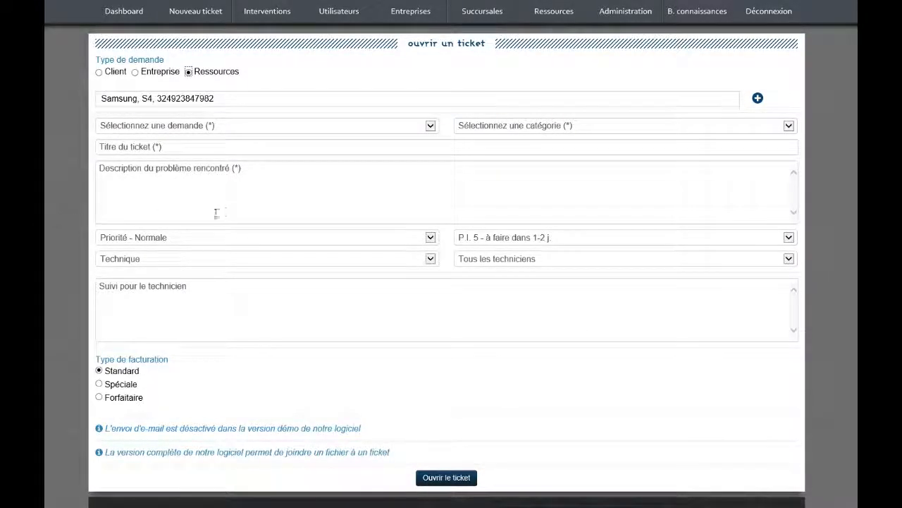
click(239, 131)
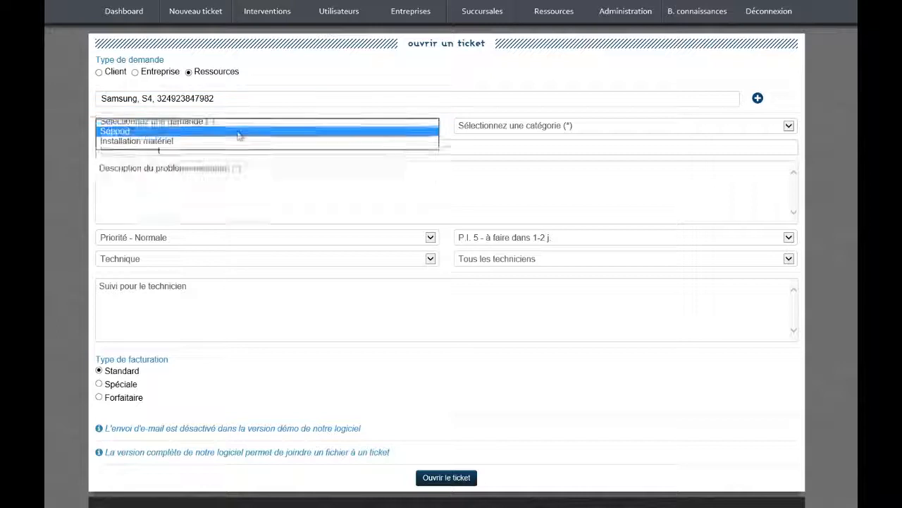
click(239, 132)
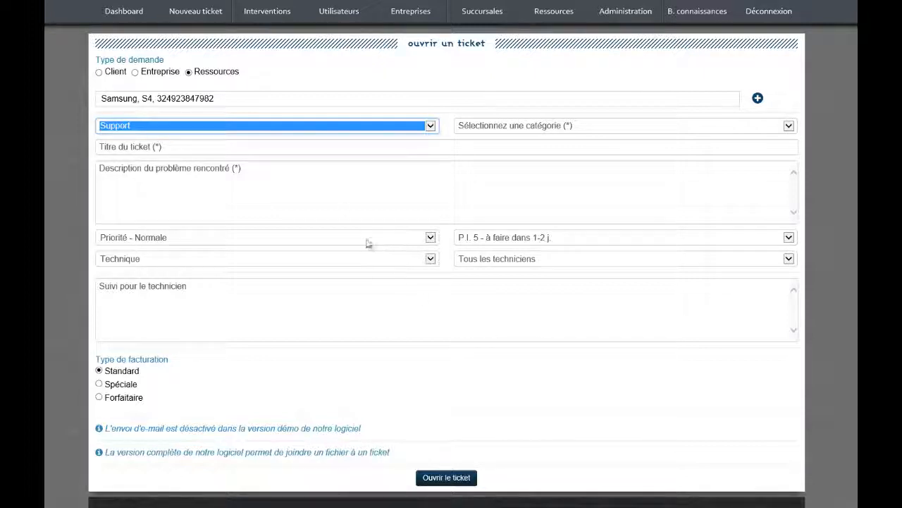
click(135, 73)
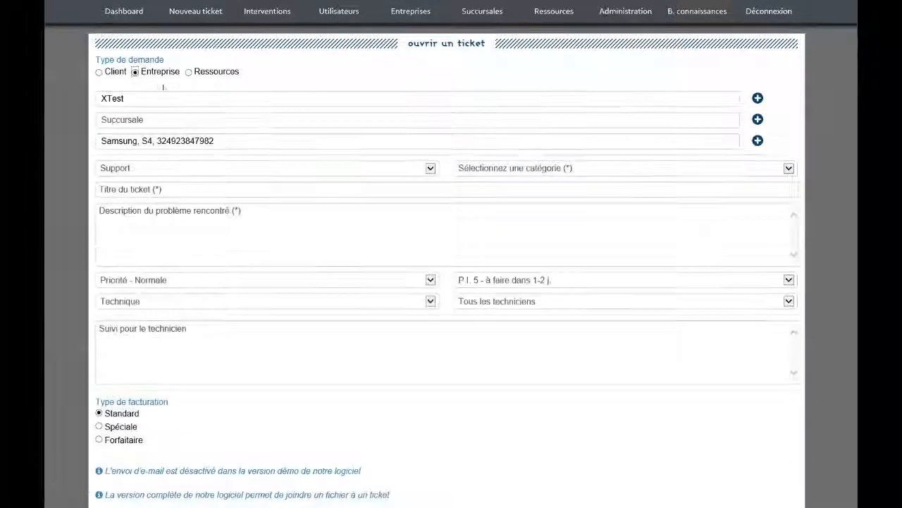